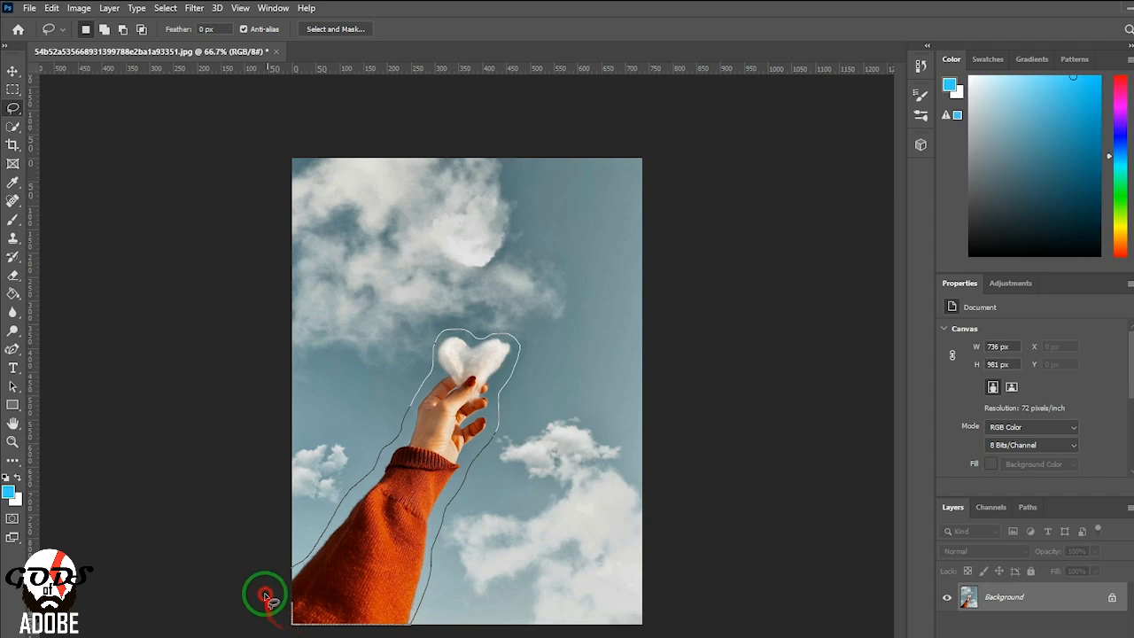
Lasso the raised arm and cloud heart, replace them with a Content-Aware fill at 100% opacity, and clear the selection.
left_click_drag(267, 561, 265, 552)
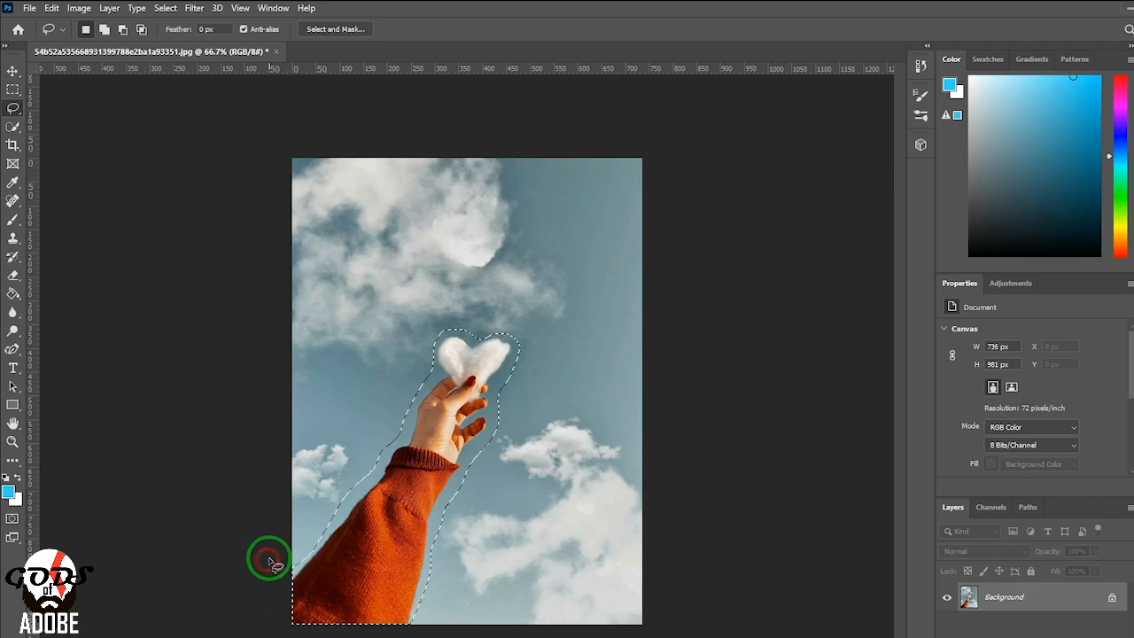
right_click(454, 489)
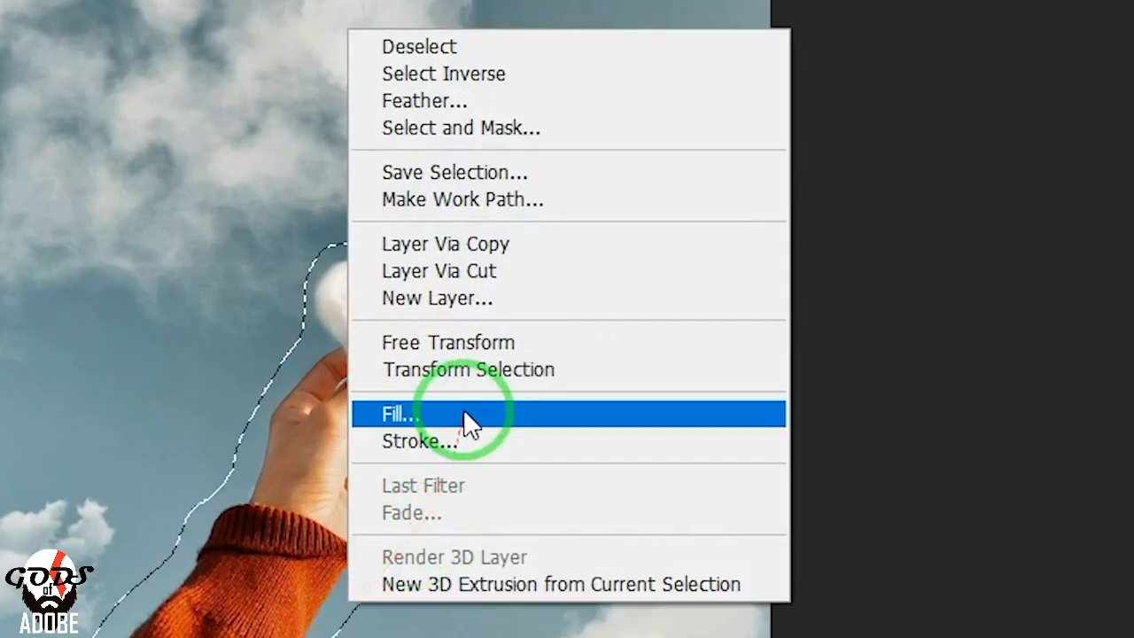
left_click(456, 410)
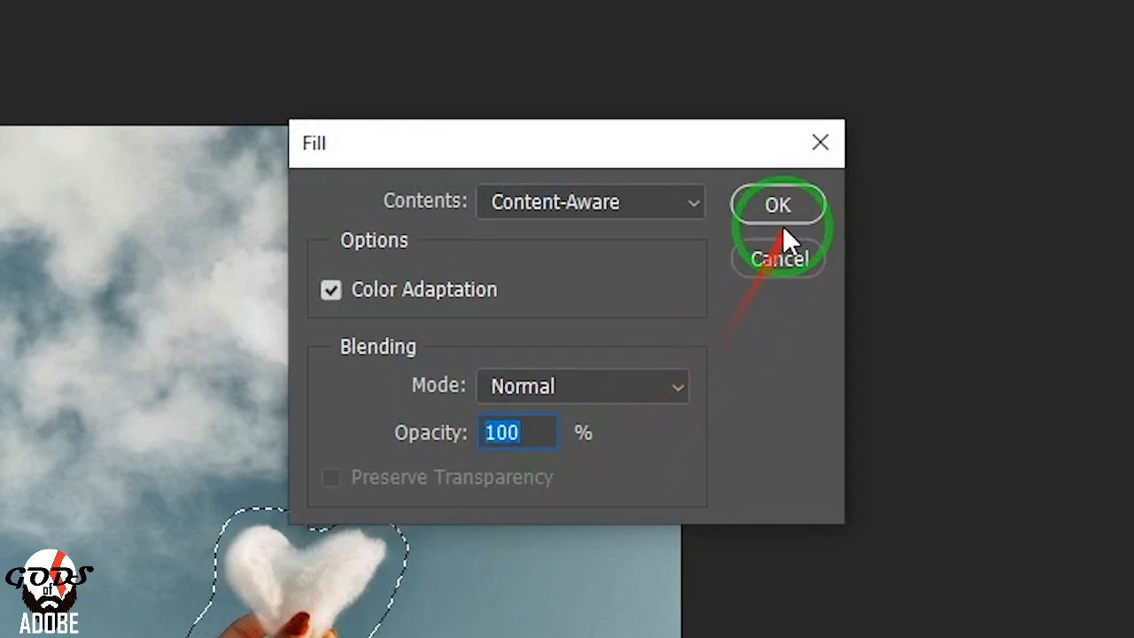
left_click(773, 205)
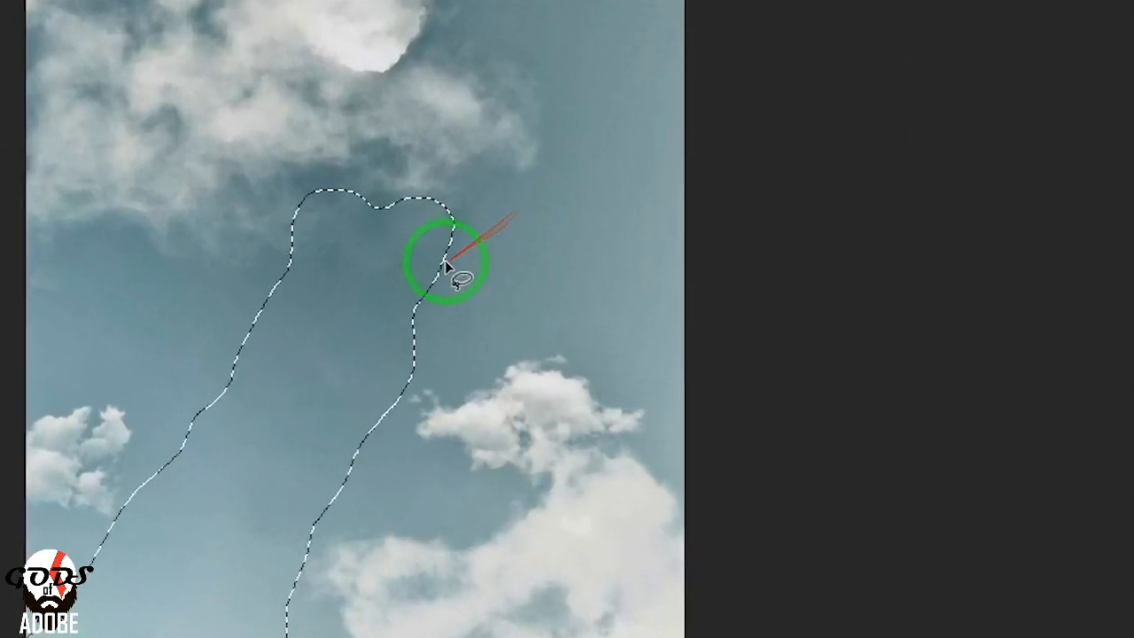
right_click(516, 373)
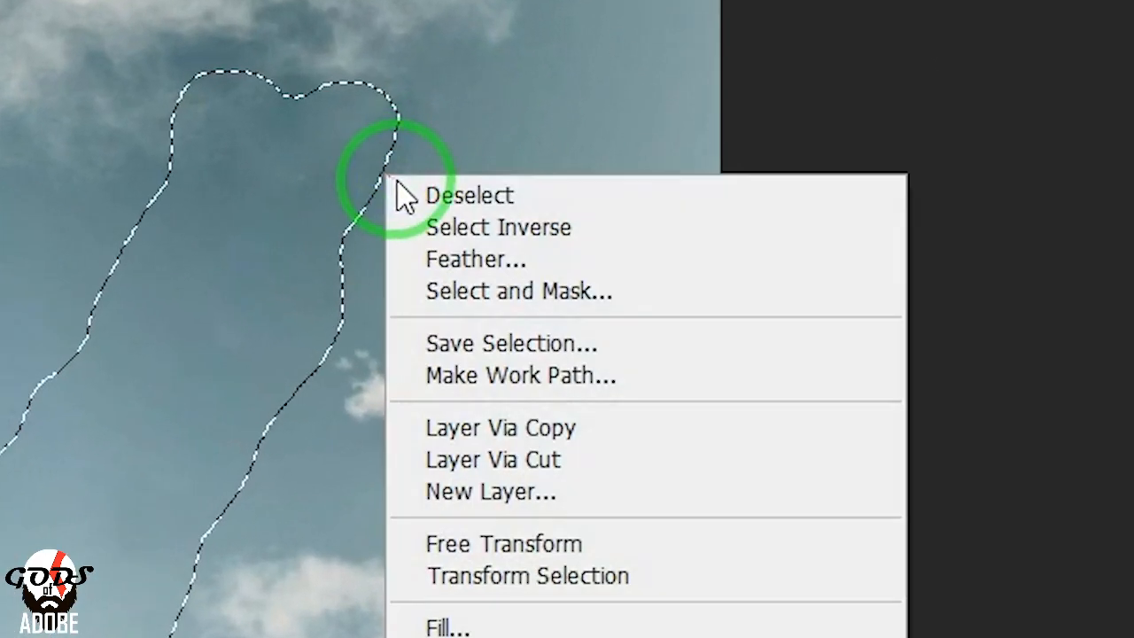
left_click(531, 203)
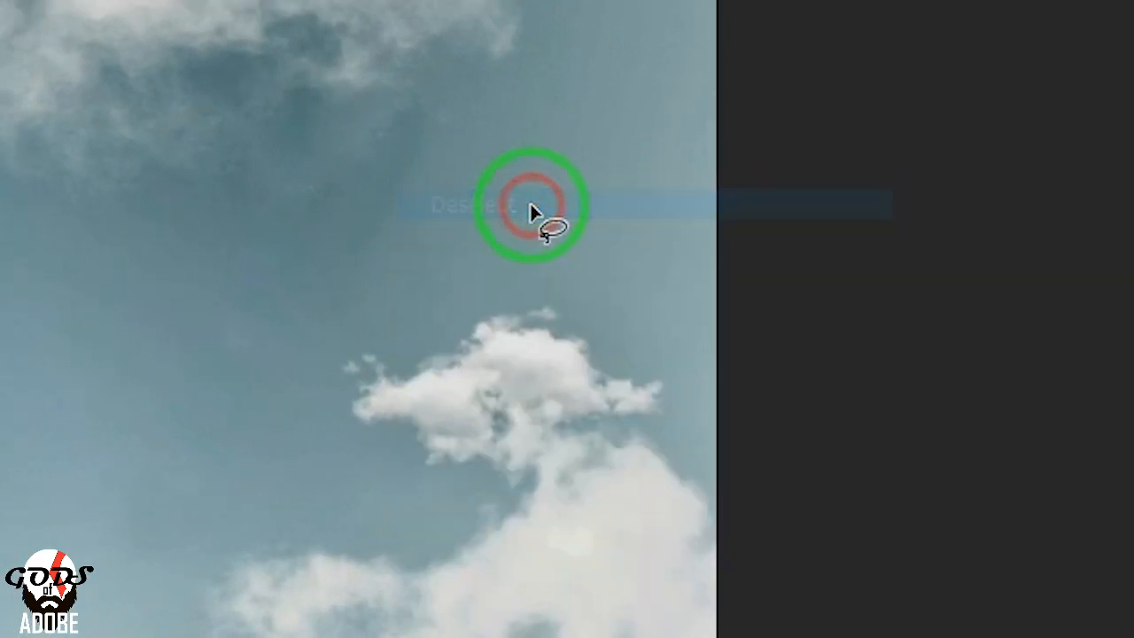
left_click_drag(609, 324, 678, 331)
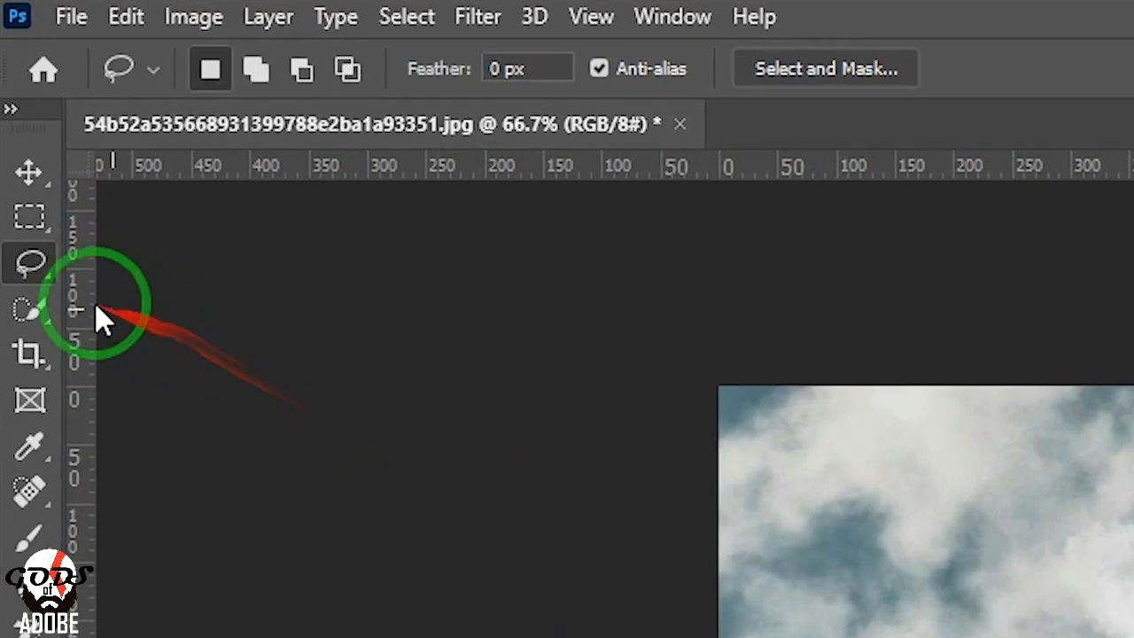
Quick-select the orange sweater sleeve, colorize it green with Hue/Saturation at Hue 116 and Saturation 39, and clear the selection.
left_click(26, 276)
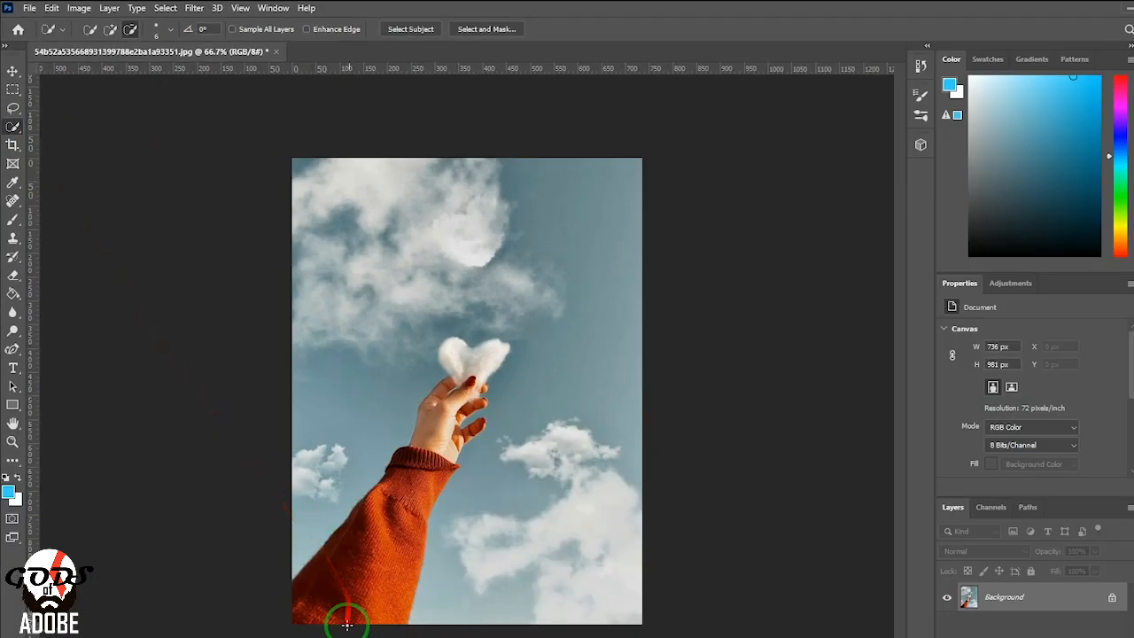
left_click_drag(326, 618, 353, 575)
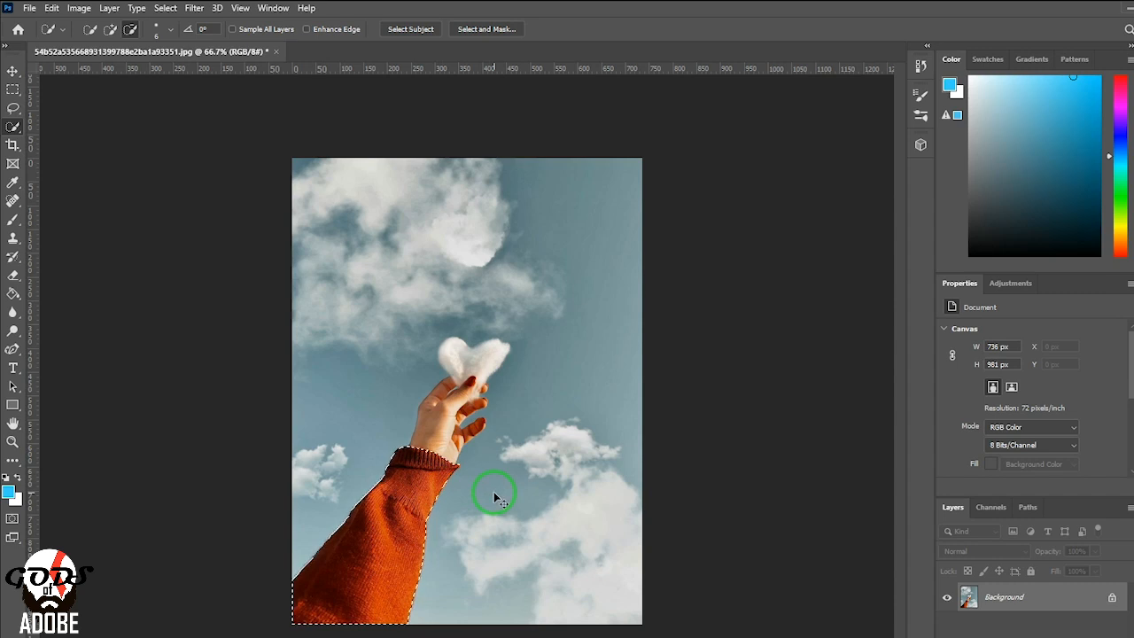
key("ctrl+u")
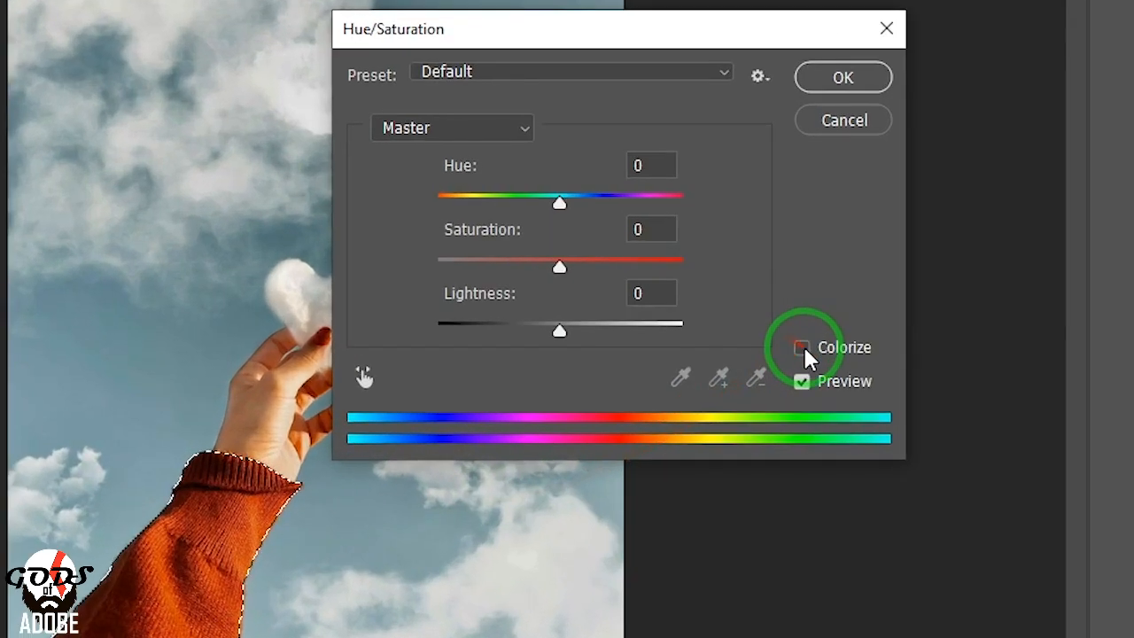
left_click(743, 387)
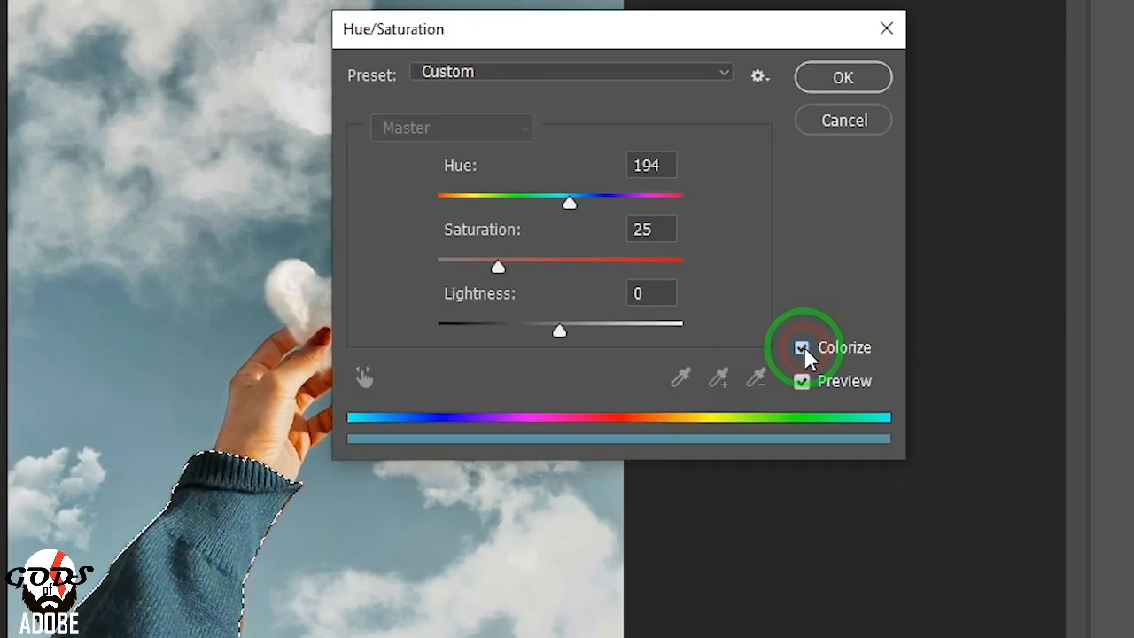
left_click_drag(569, 204, 517, 213)
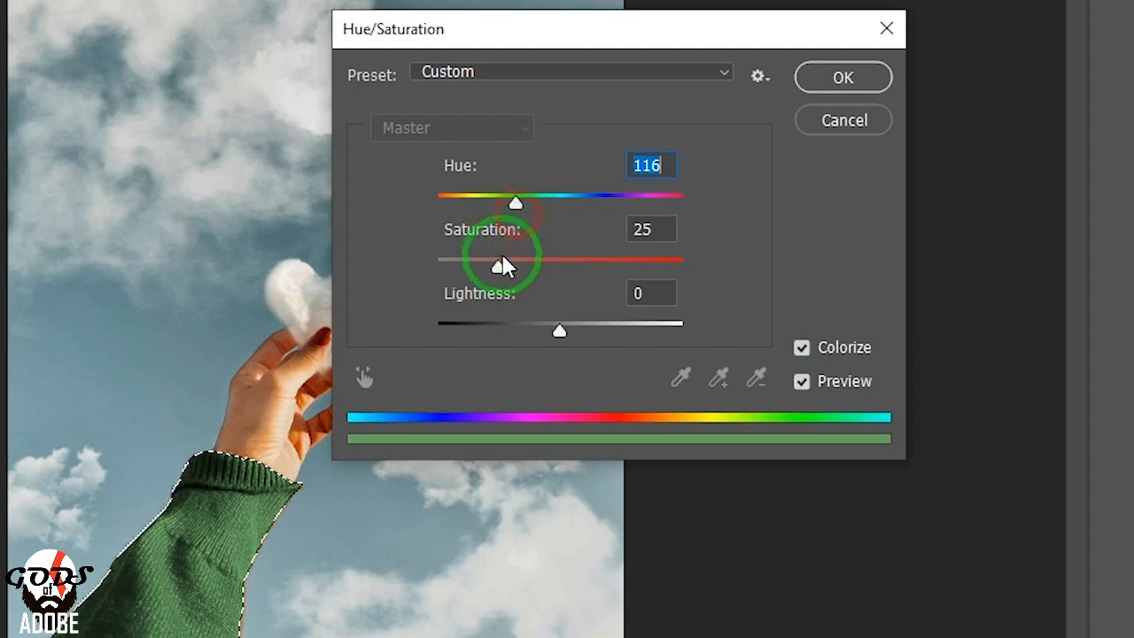
left_click_drag(515, 275, 536, 279)
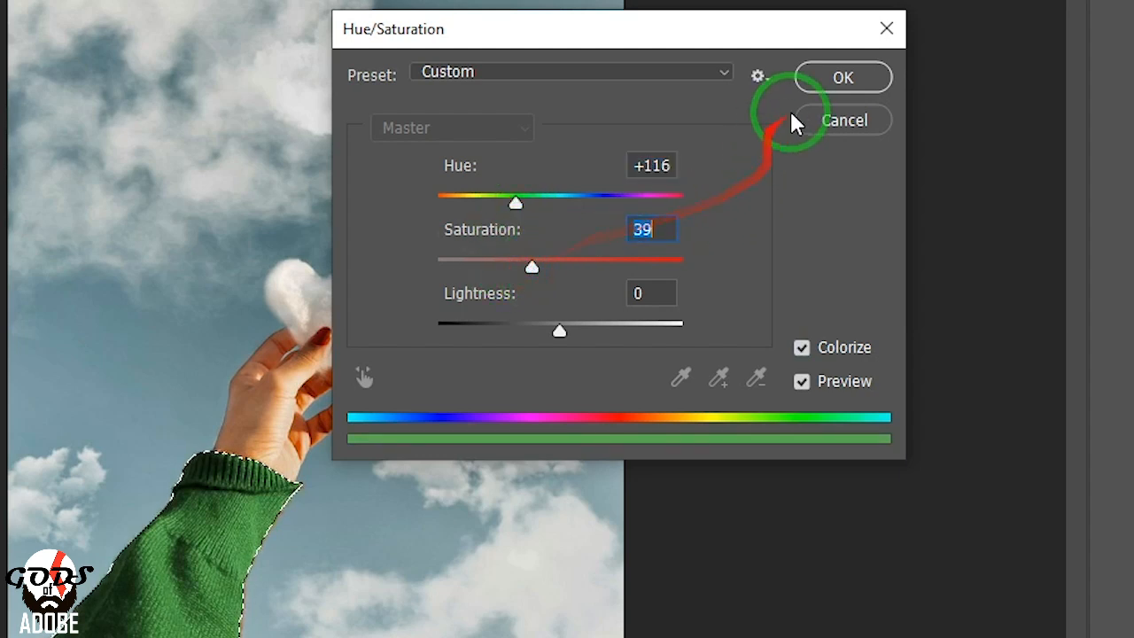
left_click(828, 85)
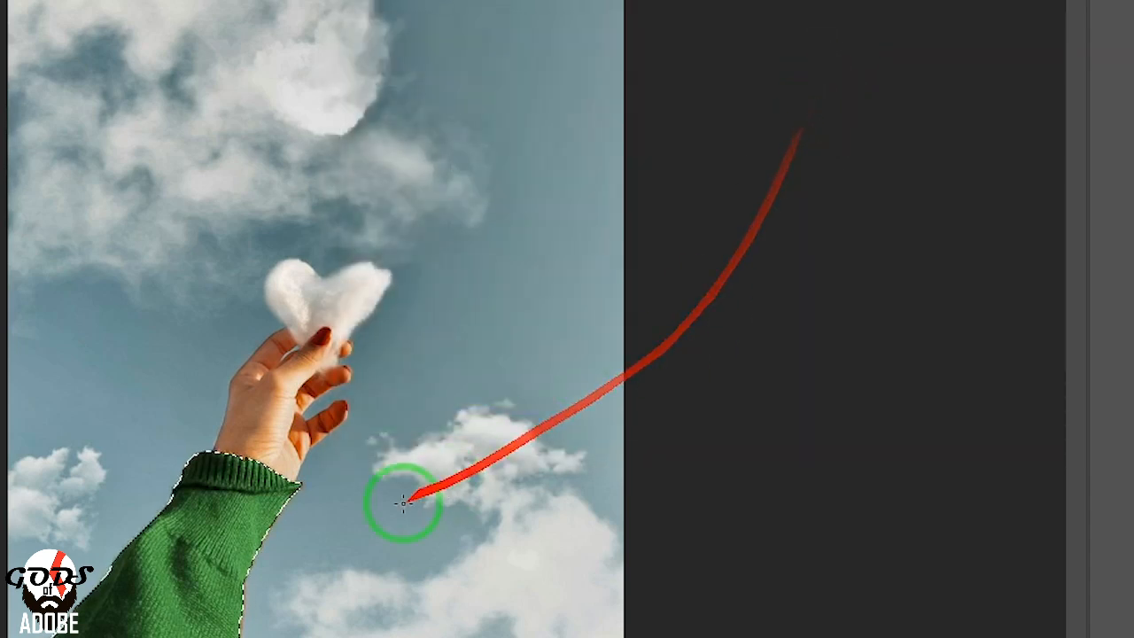
right_click(268, 530)
left_click(428, 94)
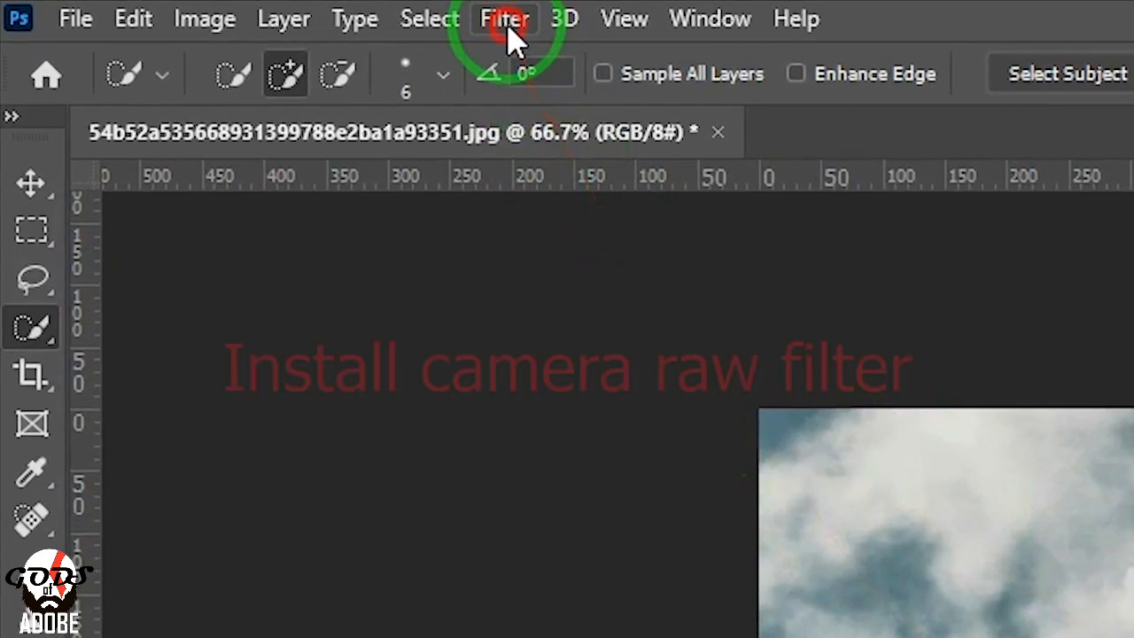
Start the Camera Raw Filter on the photo and create a Background mask covering the sky.
left_click(507, 21)
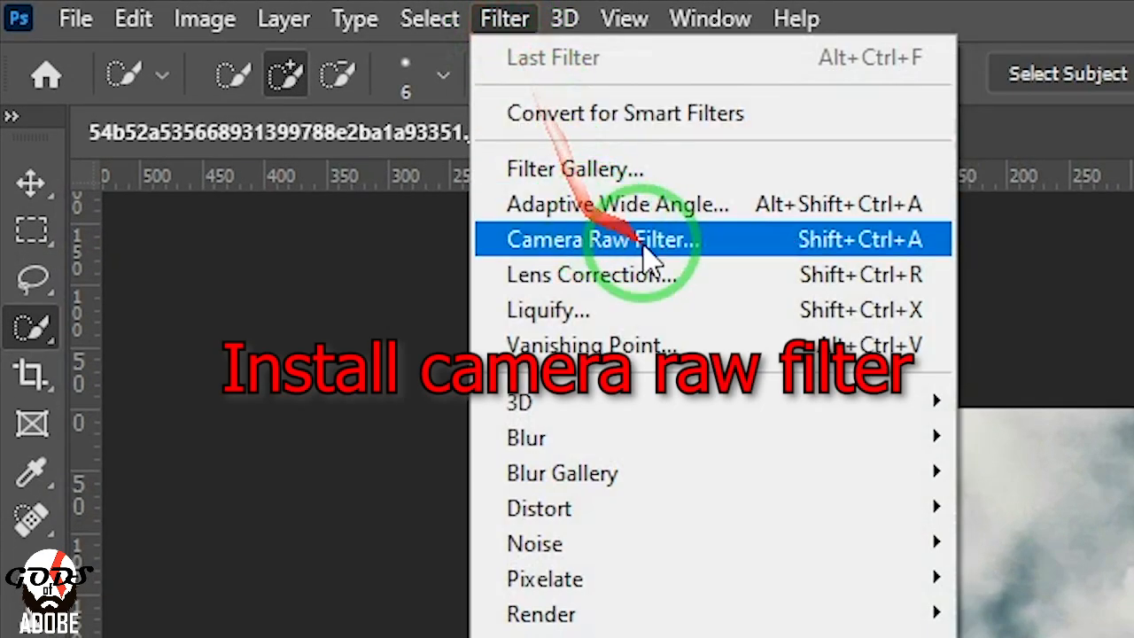
left_click(717, 241)
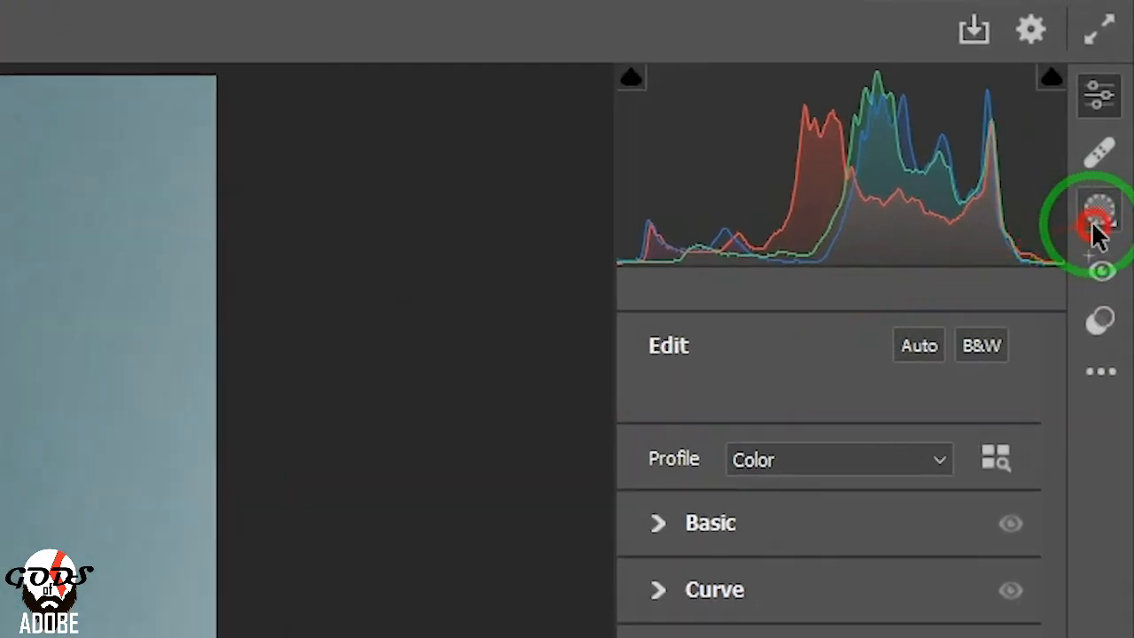
left_click(1097, 215)
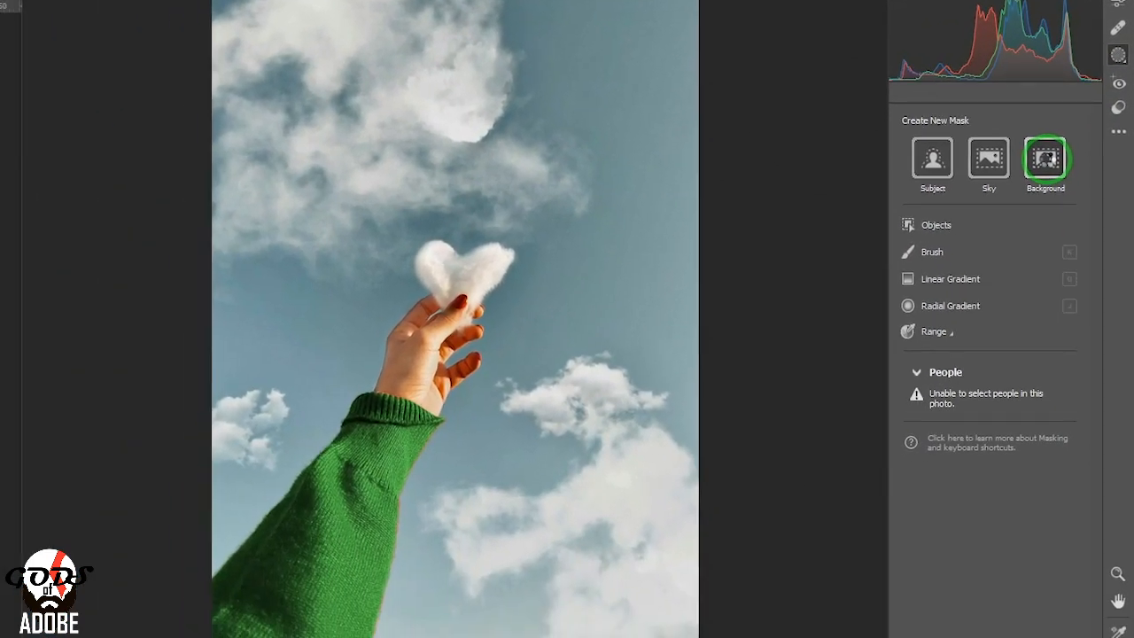
left_click(1046, 160)
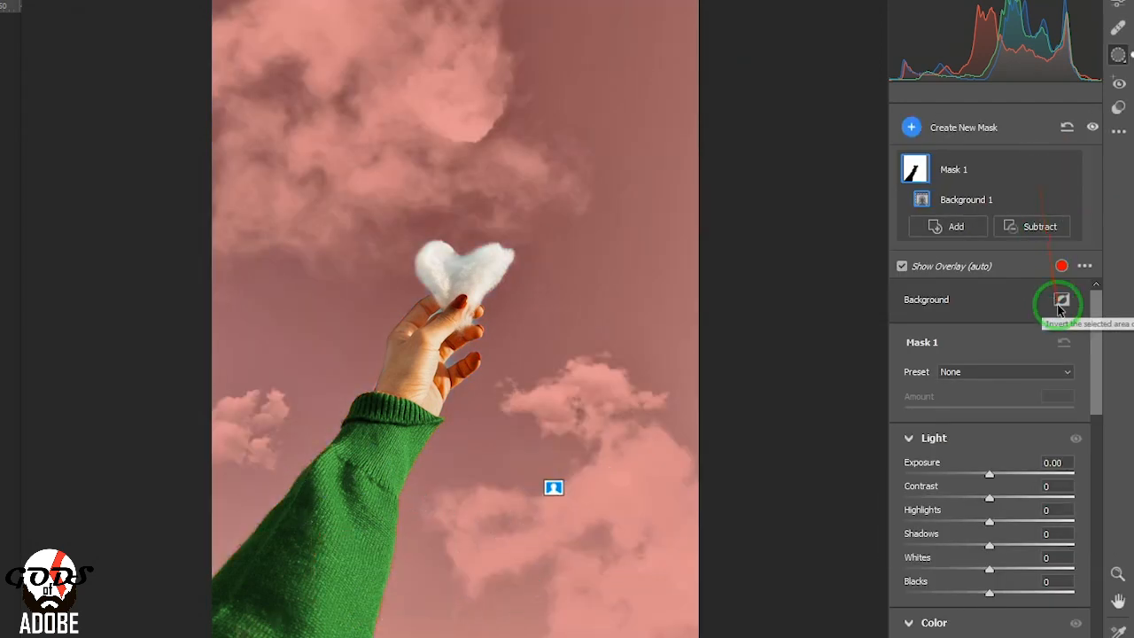
Soften the masked background with Texture -100, Clarity -58 and Dehaze +10, and apply the filter.
left_click_drag(1094, 381, 1109, 594)
left_click_drag(990, 461, 888, 443)
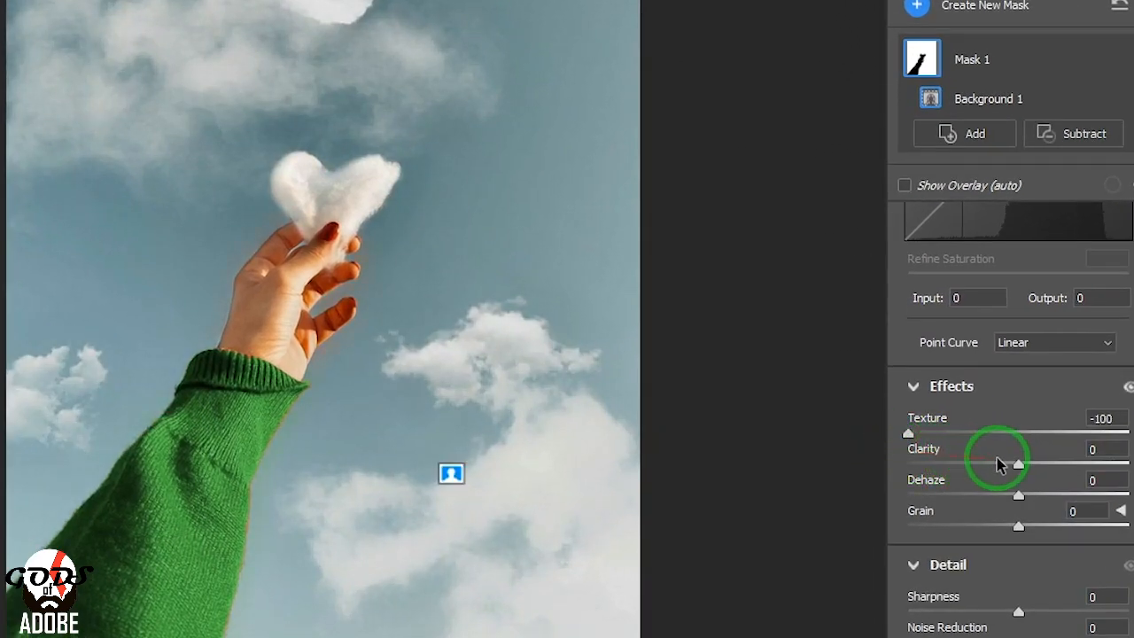
left_click_drag(1021, 466, 953, 477)
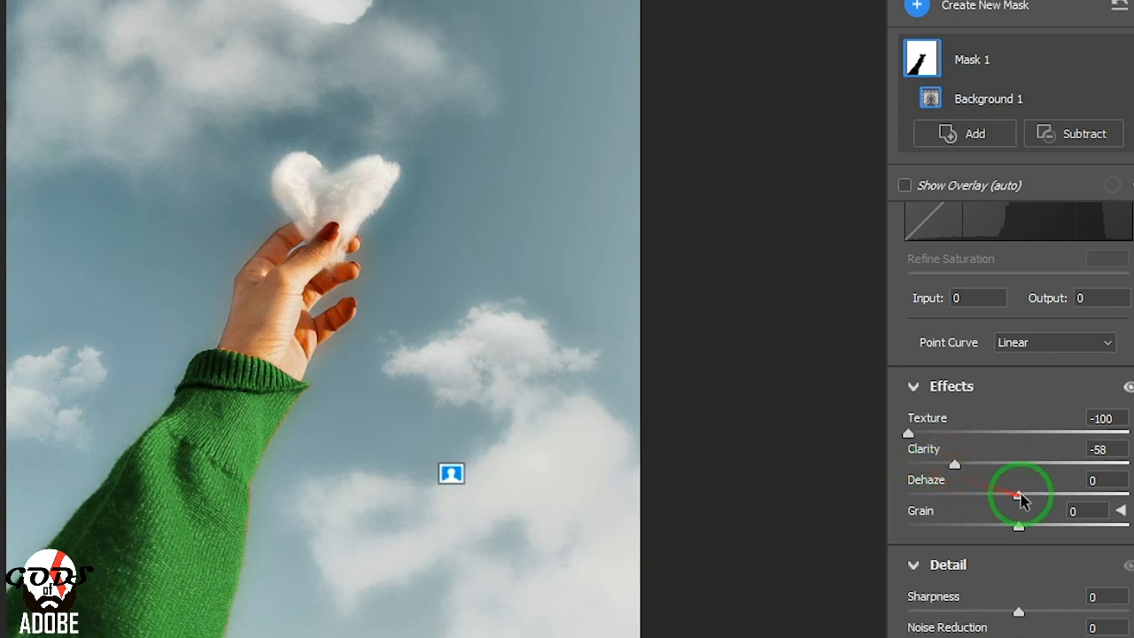
left_click_drag(1018, 495, 1042, 517)
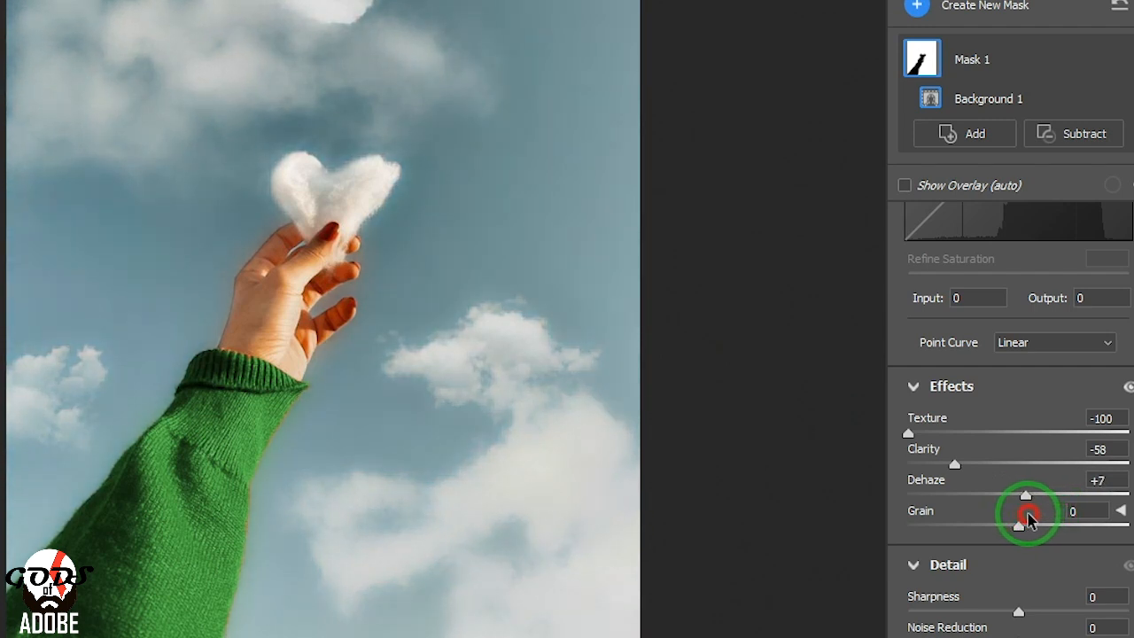
left_click_drag(1032, 516, 1028, 512)
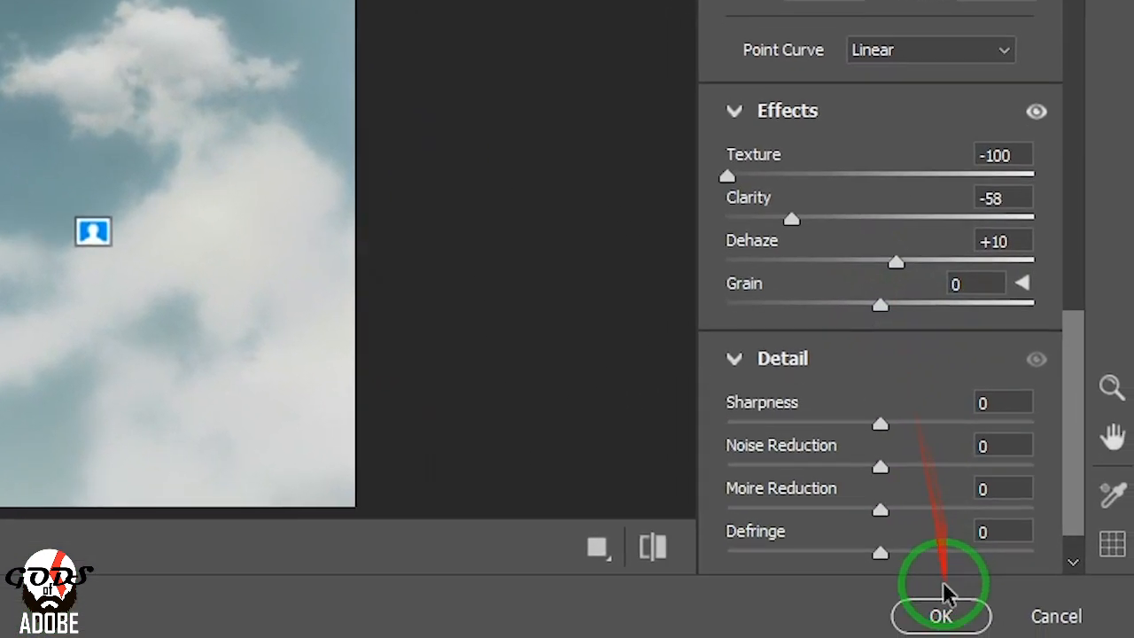
left_click(1063, 637)
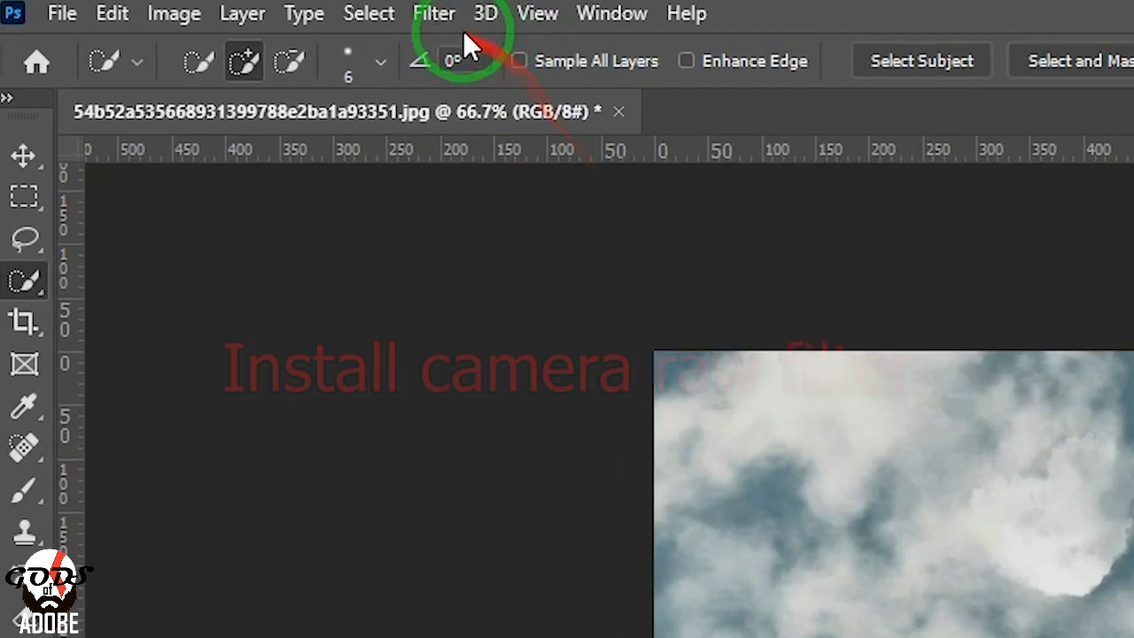
Reopen the Camera Raw Filter and mask the background behind the green-sleeved arm.
left_click(436, 16)
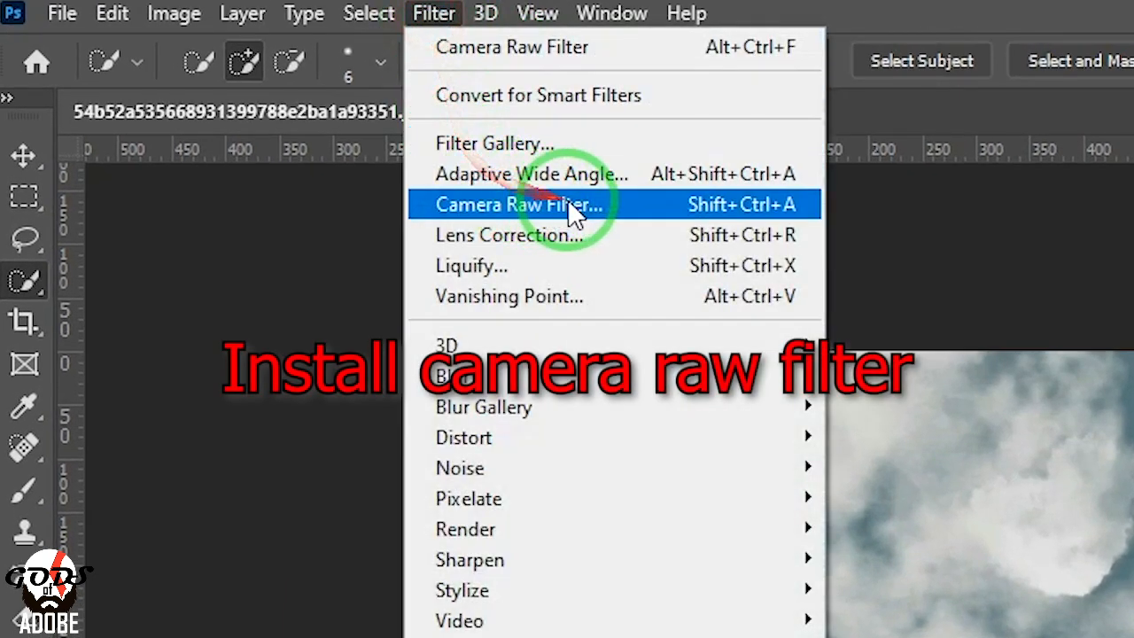
left_click(609, 211)
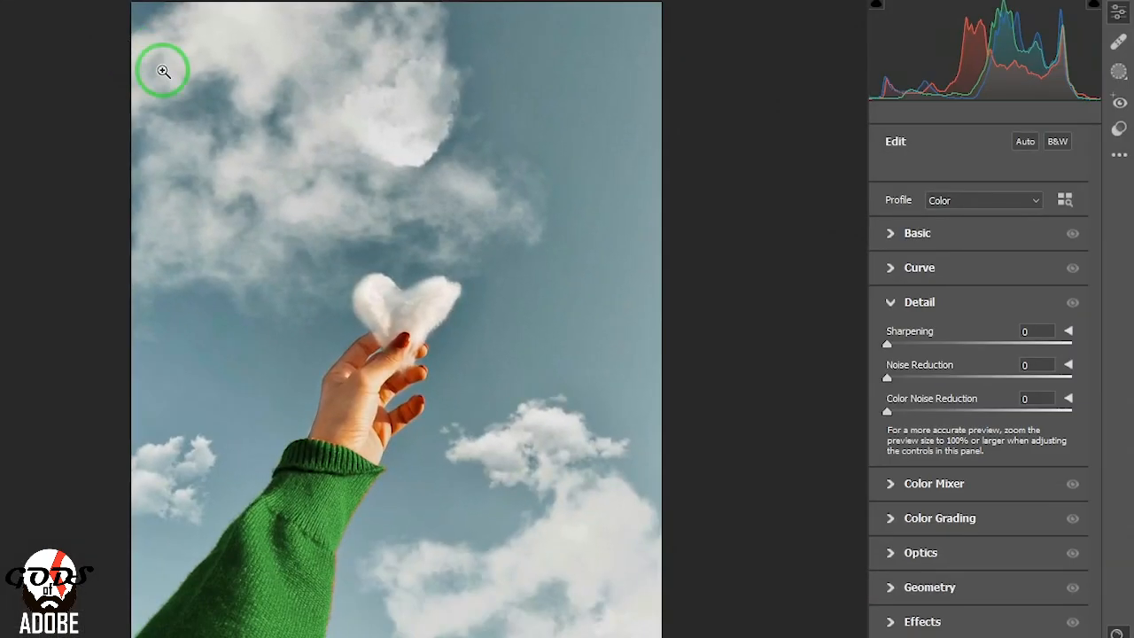
left_click(1119, 73)
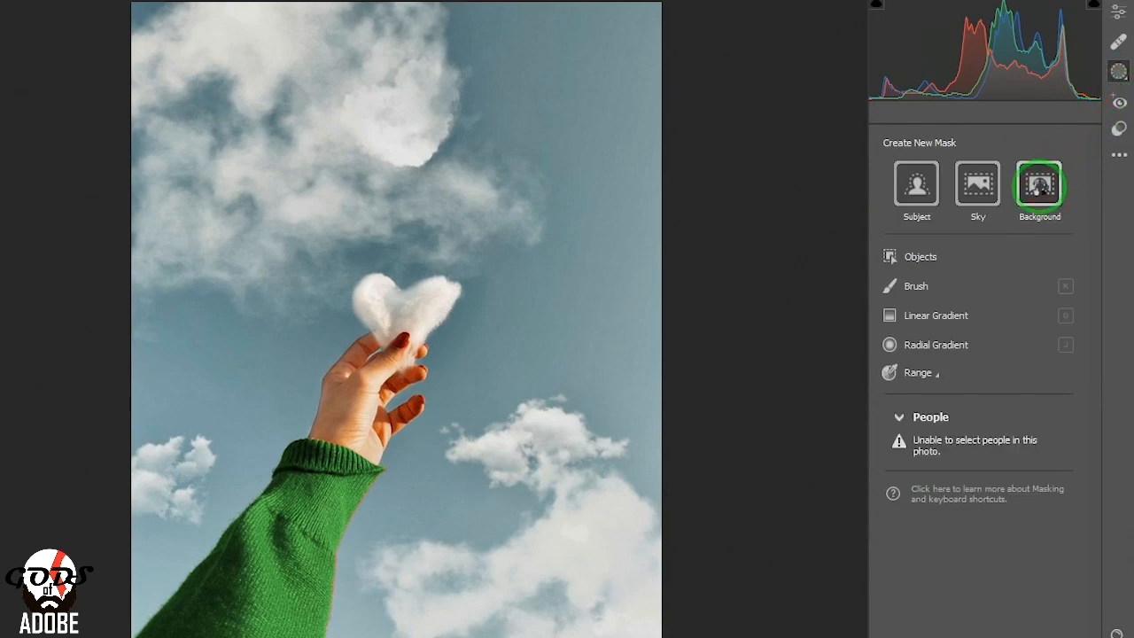
left_click(1040, 186)
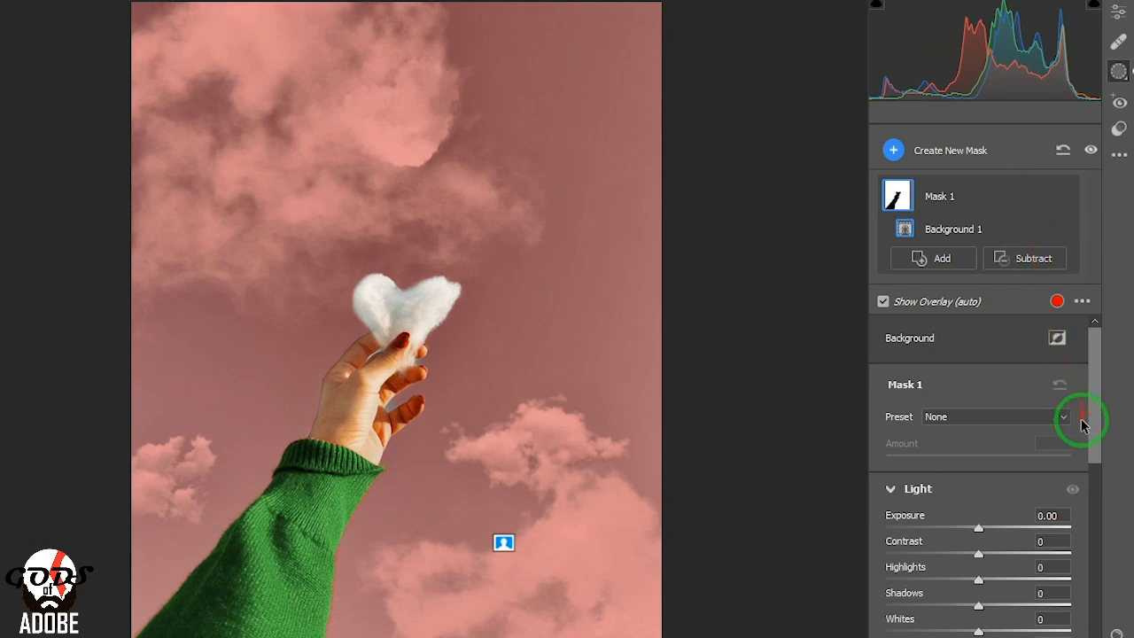
Recolor the masked sky green with Hue -91.7, Temperature -2, Tint +35 and Saturation +7, and commit the changes.
left_click_drag(1095, 438, 1097, 465)
left_click_drag(1090, 507, 1093, 542)
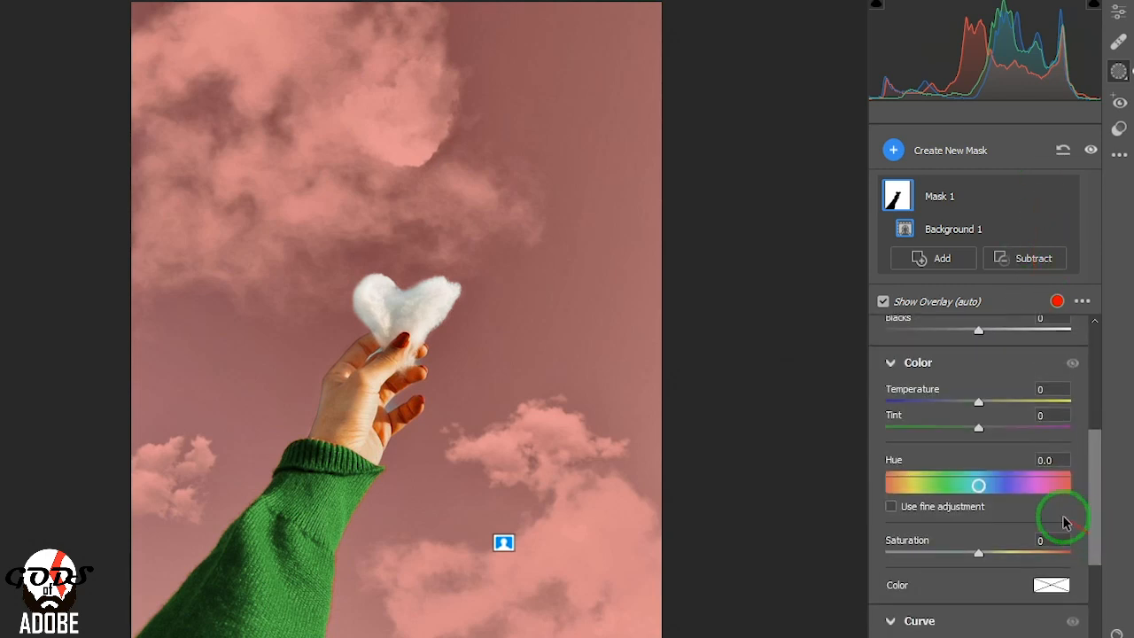
left_click_drag(978, 486, 931, 487)
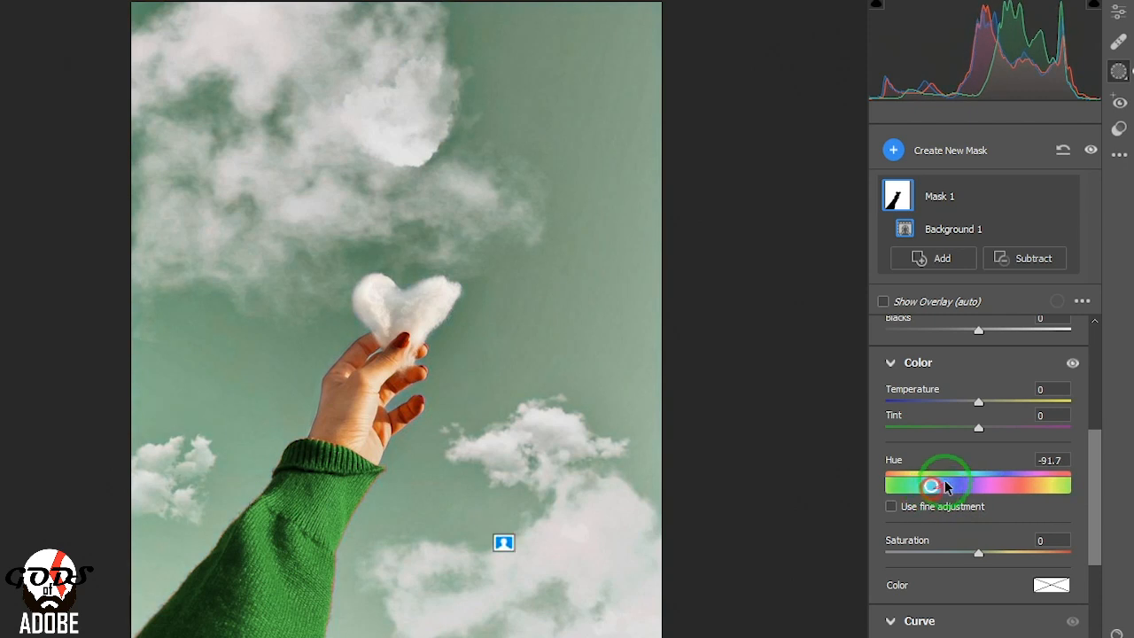
mouse_move(978, 428)
left_mouse_down()
mouse_move(1031, 433)
mouse_move(965, 438)
mouse_move(1010, 440)
mouse_move(965, 398)
mouse_move(978, 408)
left_mouse_up()
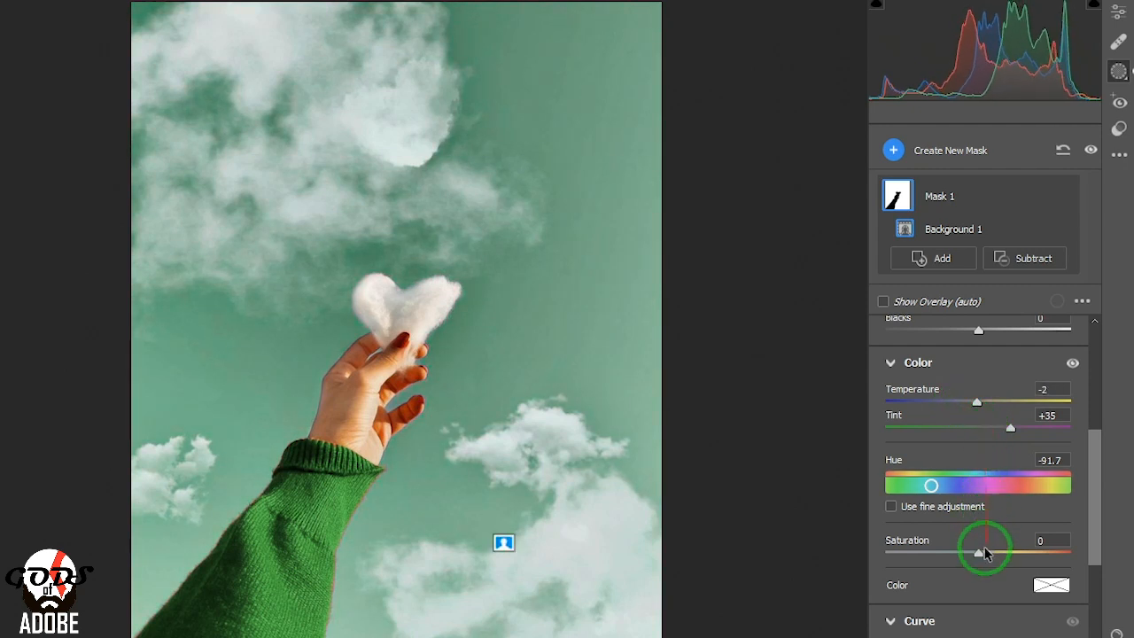
mouse_move(986, 554)
left_mouse_down()
mouse_move(1017, 554)
mouse_move(978, 556)
mouse_move(990, 557)
left_mouse_up()
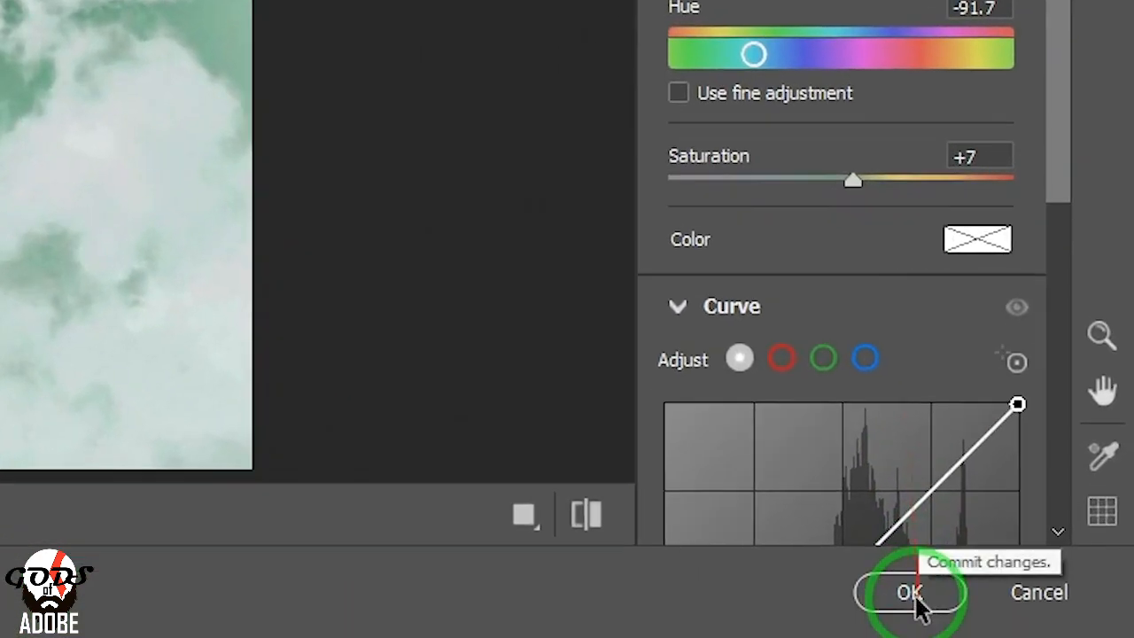
left_click(1017, 637)
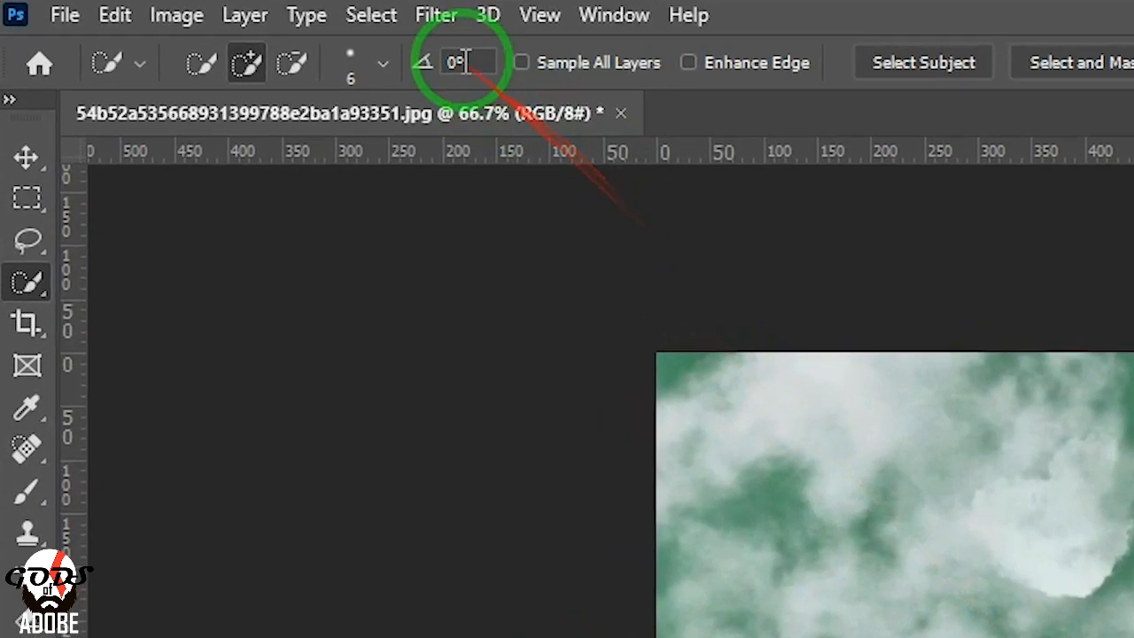
Apply a Radial Blur to the photo with an amount of 11, Spin method and Good quality.
left_click(436, 15)
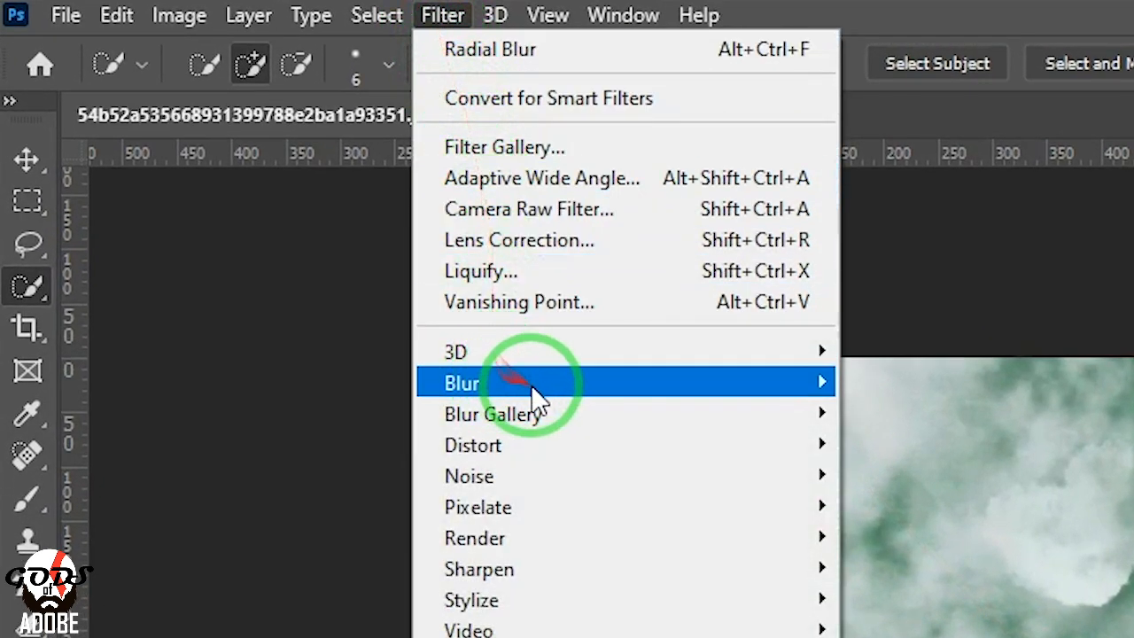
mouse_move(539, 389)
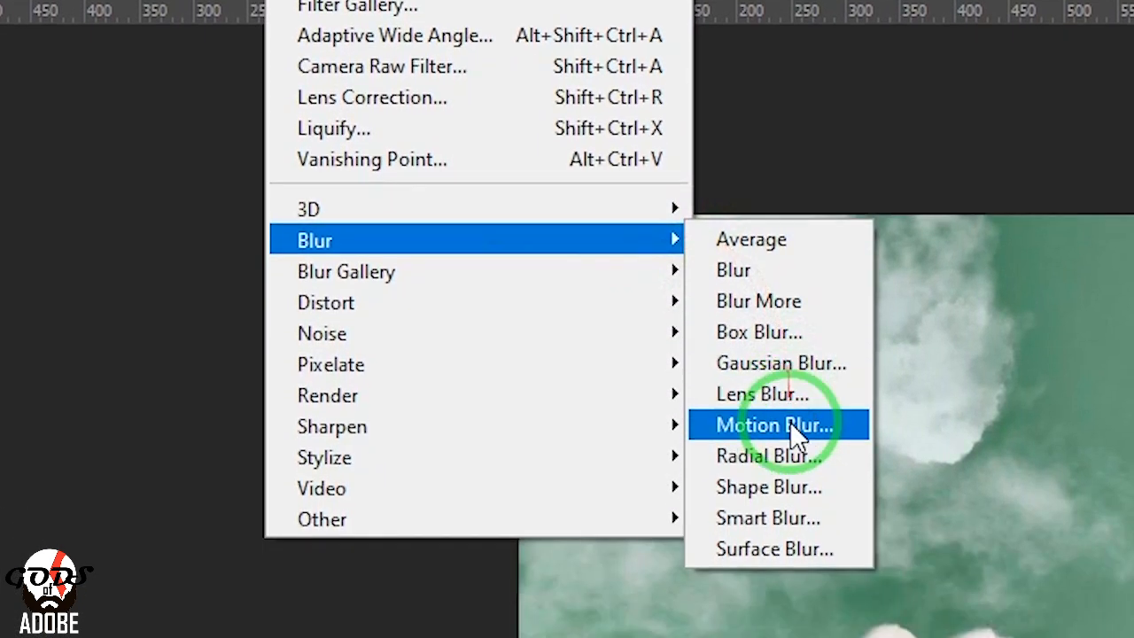
left_click(818, 441)
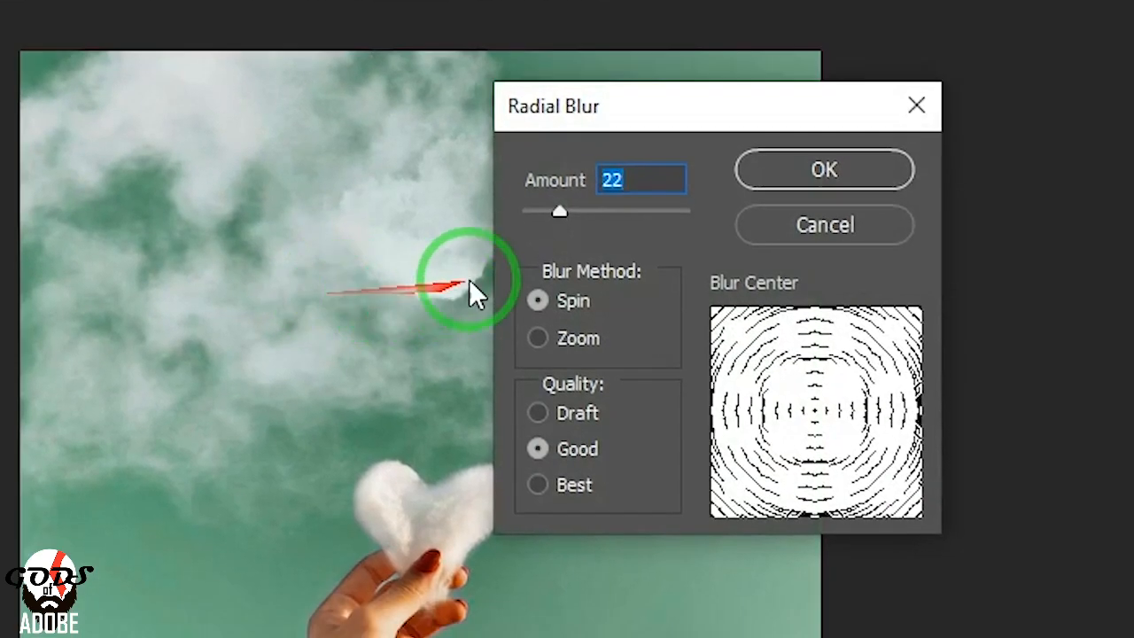
left_click_drag(559, 211, 541, 213)
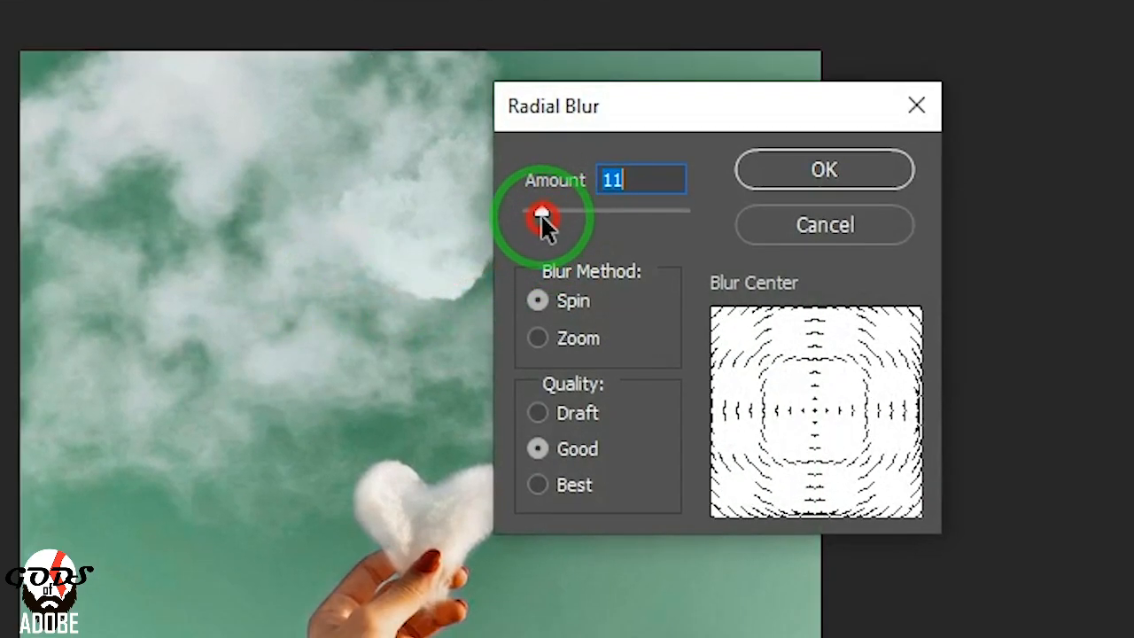
left_click(816, 183)
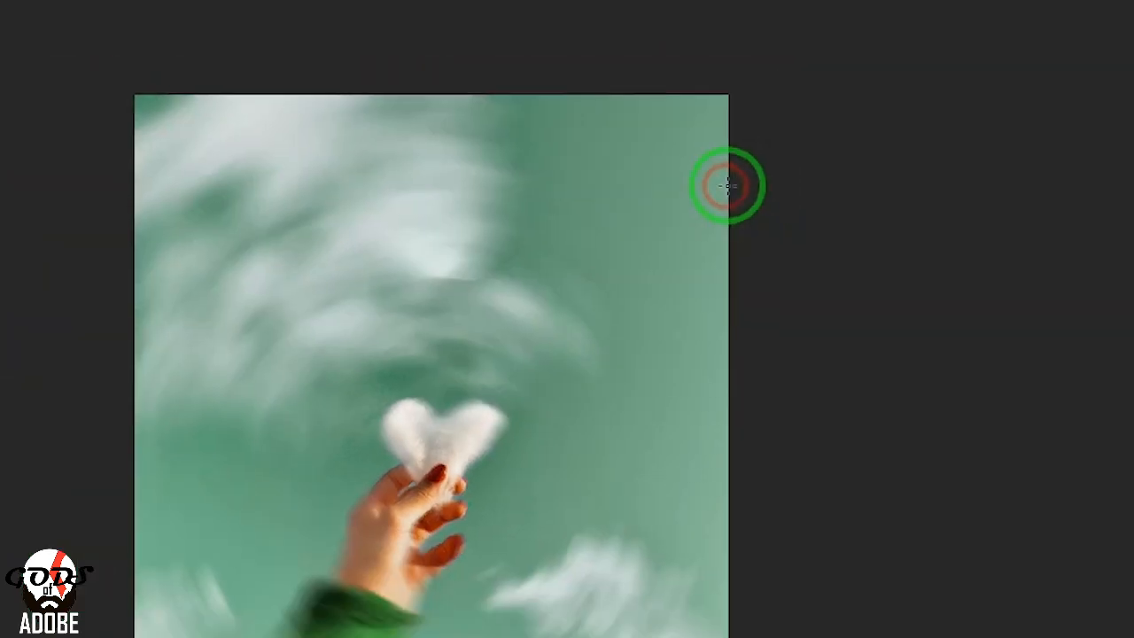